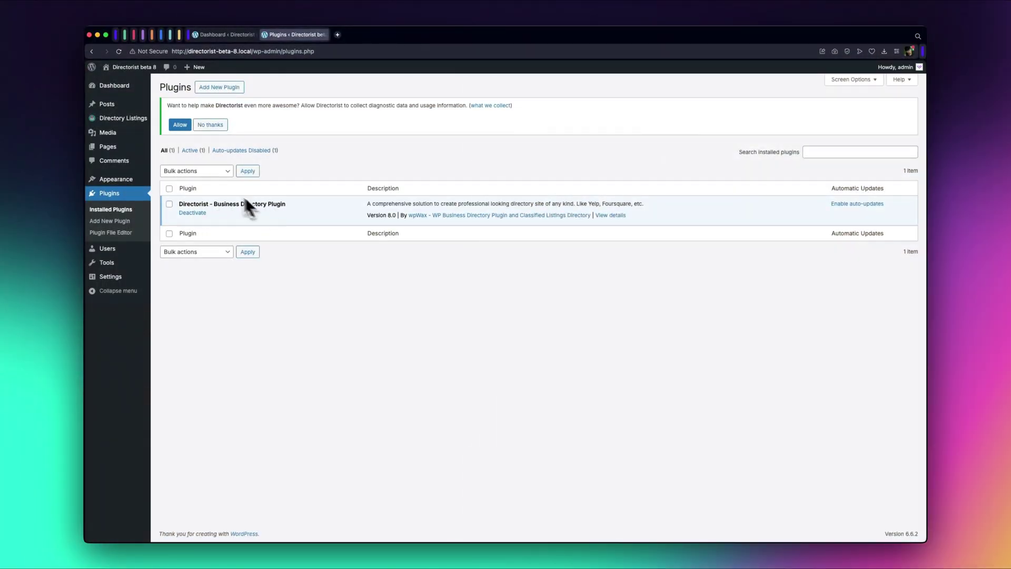
Switch on Enable Multi Directory in the Listings General settings and confirm with Yes.
{"action": "mouse_move", "coordinate": [127, 120]}
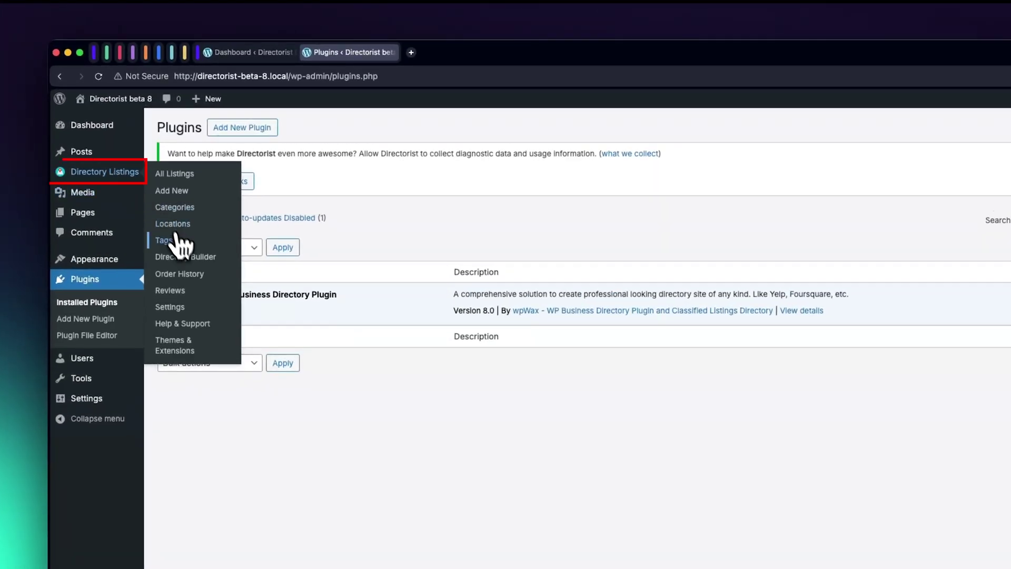
{"action": "left_click", "coordinate": [169, 307]}
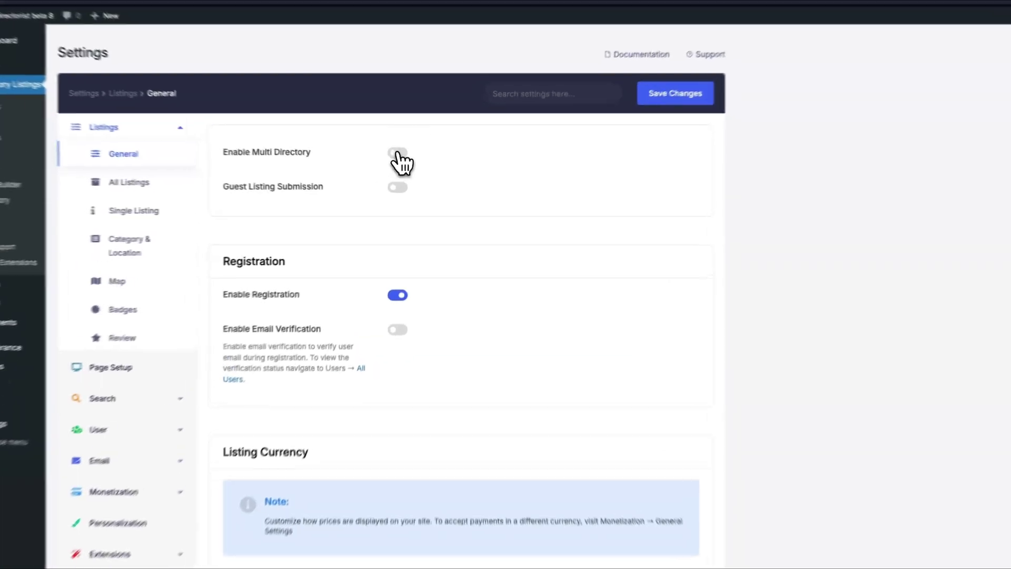
{"action": "left_click", "coordinate": [406, 168]}
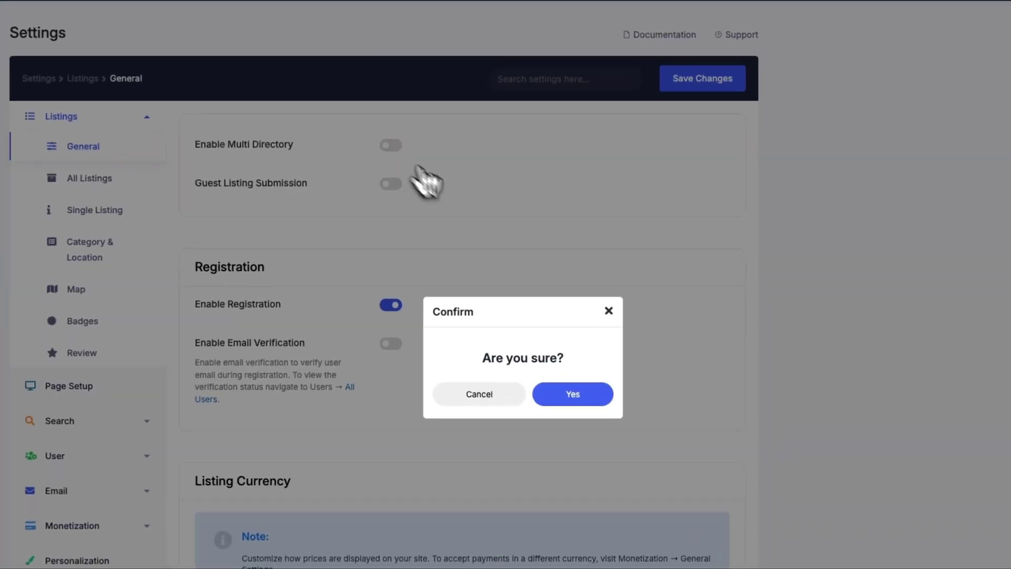
{"action": "left_click", "coordinate": [571, 400]}
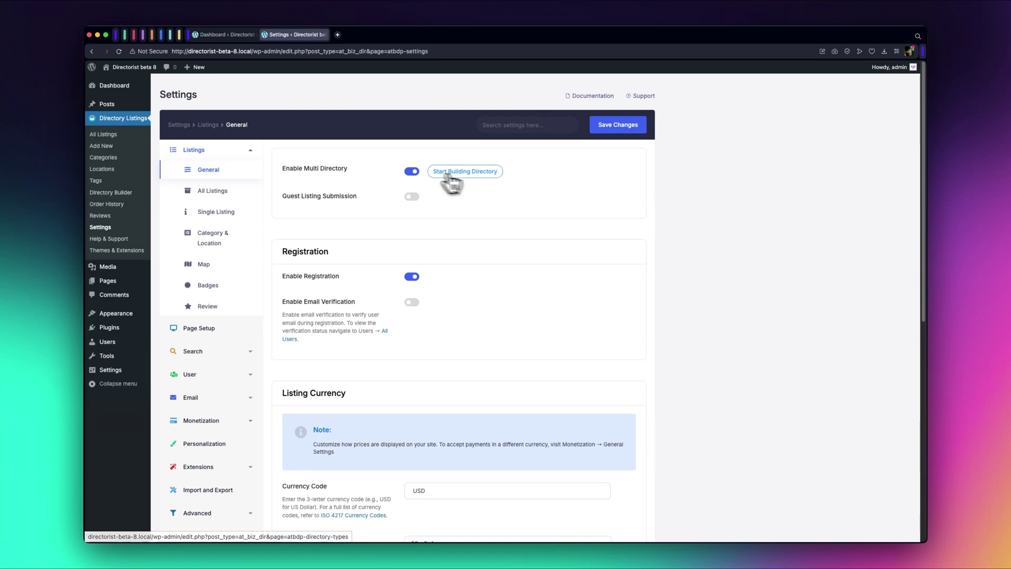
Create a new directory using the Create with AI option.
{"action": "left_click", "coordinate": [122, 195]}
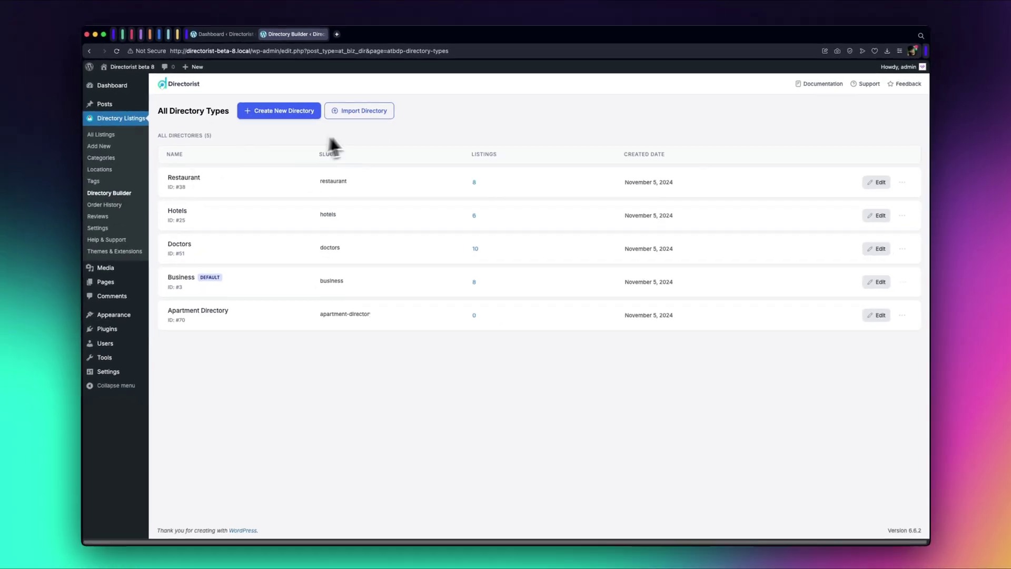
{"action": "left_click", "coordinate": [306, 112]}
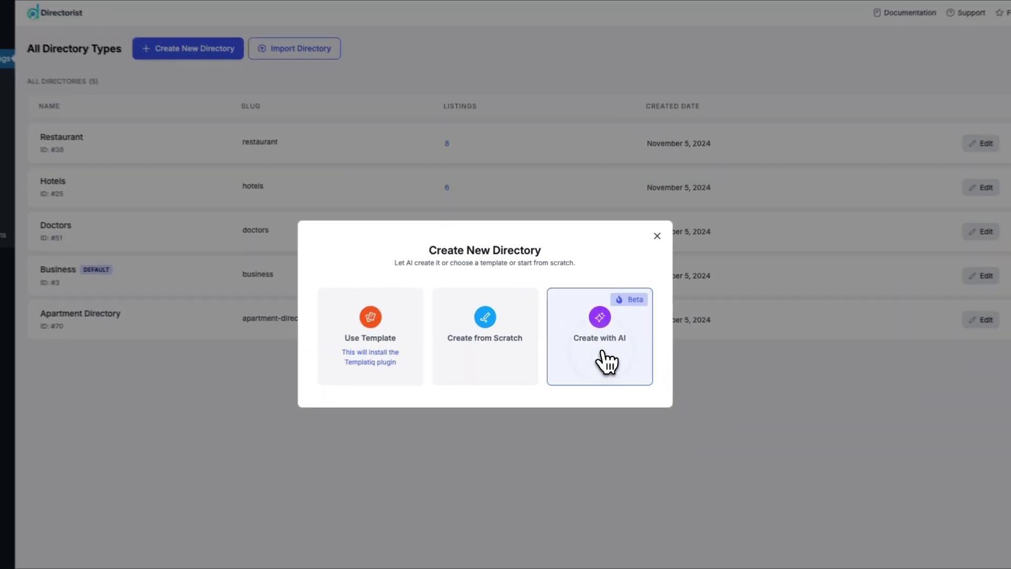
{"action": "left_click", "coordinate": [592, 340]}
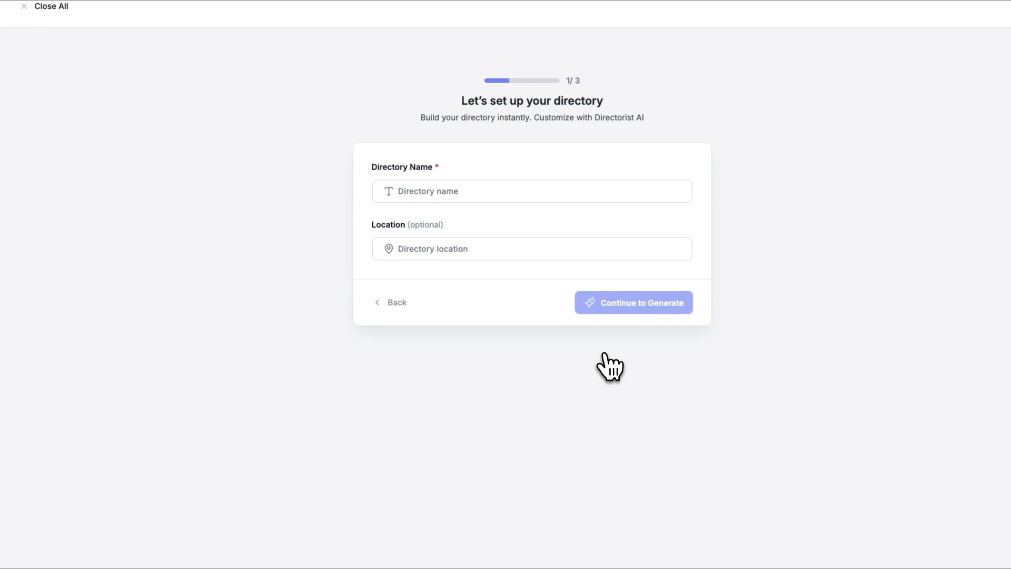
Enter 'Apartment Directory' as the directory name and 'Australia' as the location.
{"action": "left_click", "coordinate": [515, 196]}
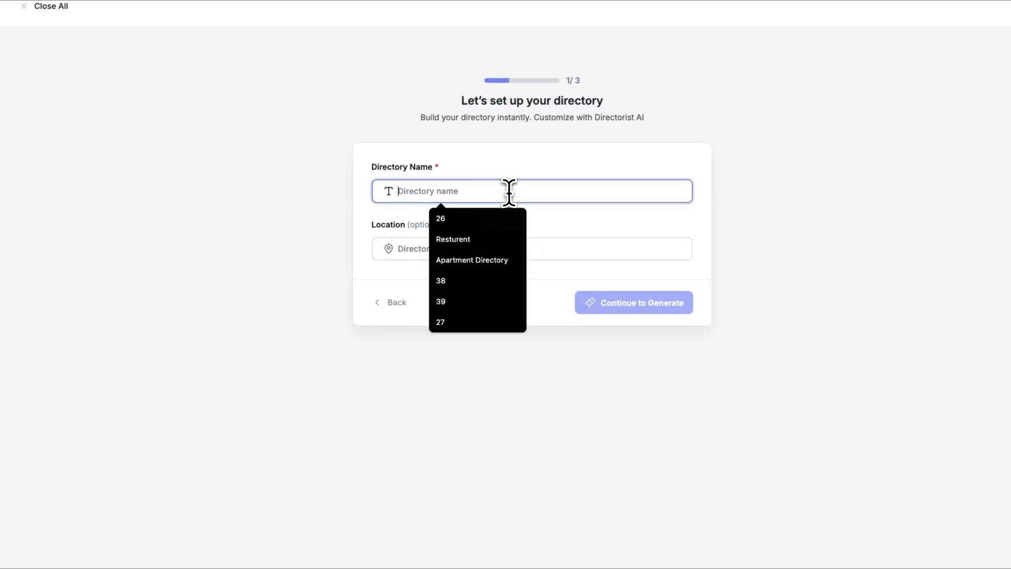
{"action": "left_click", "coordinate": [494, 258]}
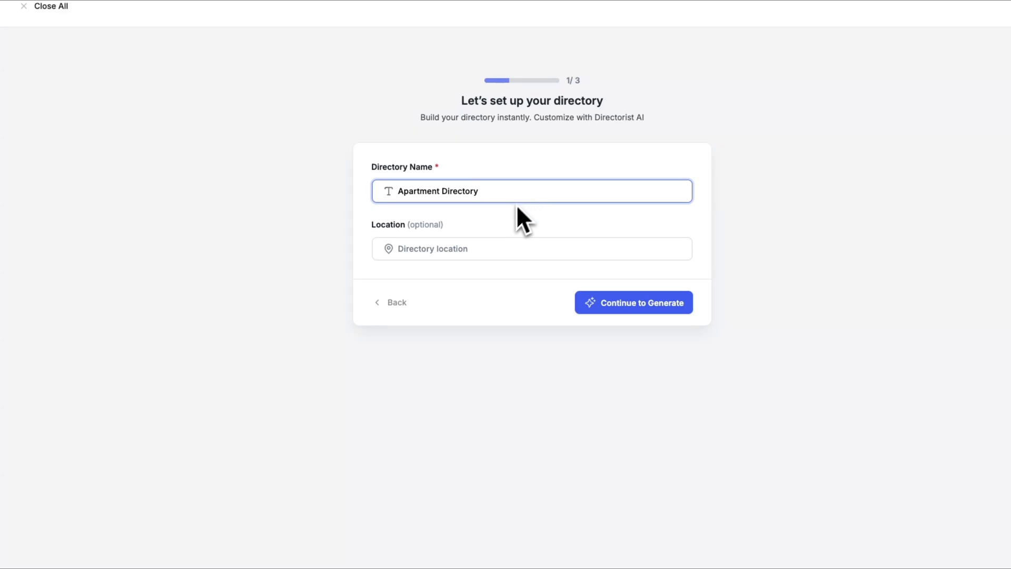
{"action": "left_click", "coordinate": [450, 250]}
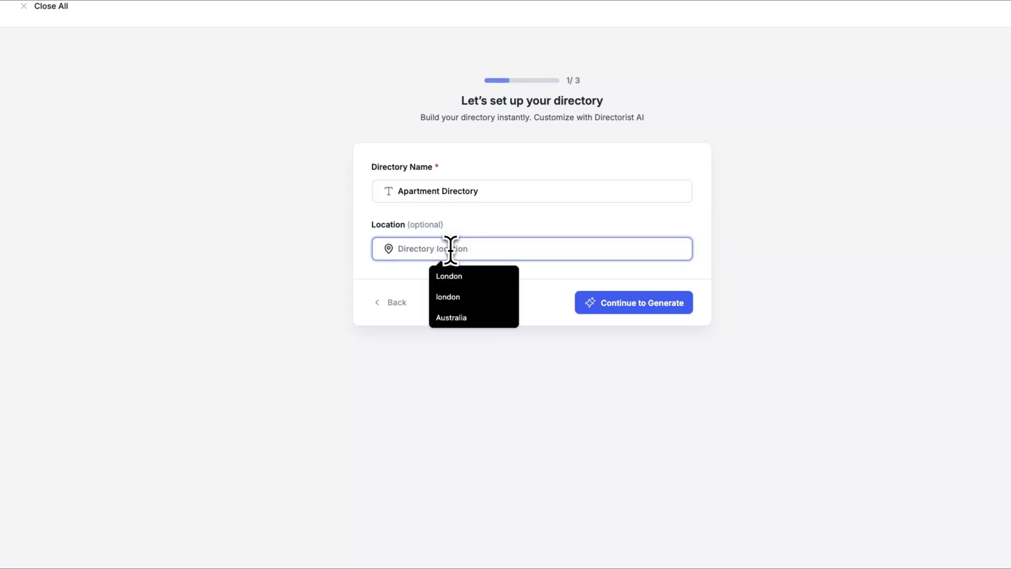
{"action": "type", "text": "Australia"}
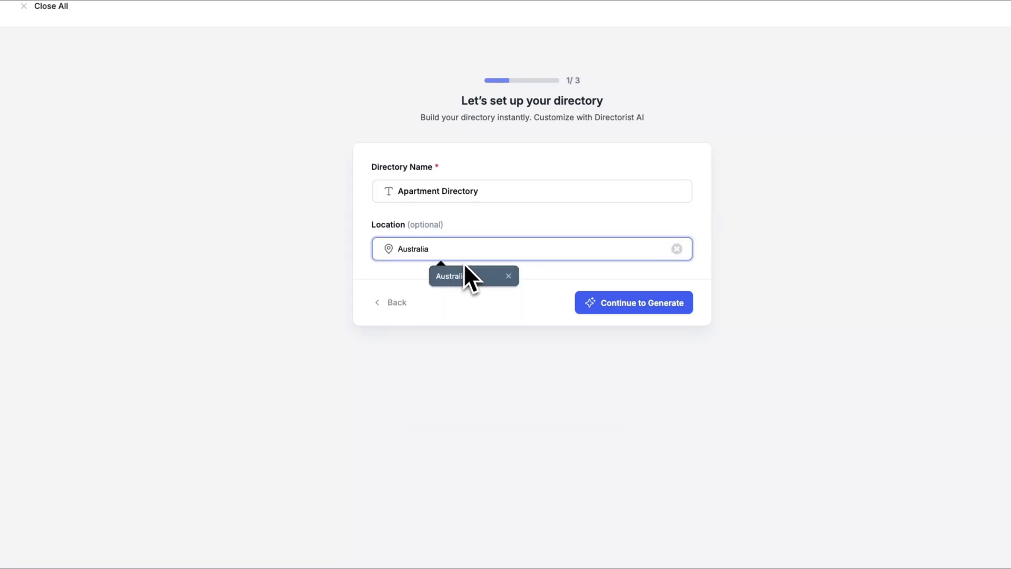
Choose Others as the directory type, enter 'Apartment Directory' as the custom type, and continue.
{"action": "left_click", "coordinate": [631, 303]}
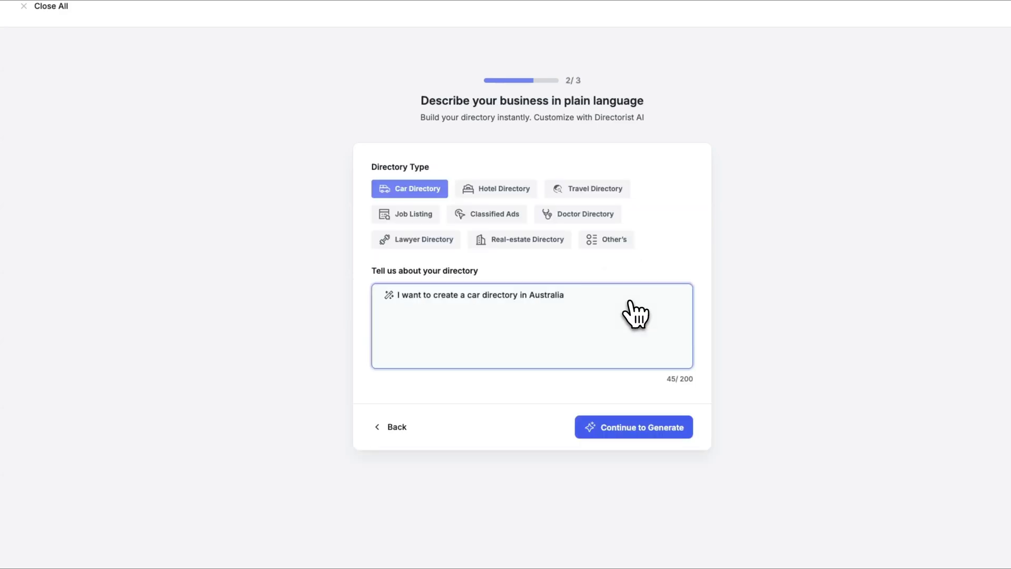
{"action": "left_click", "coordinate": [504, 190]}
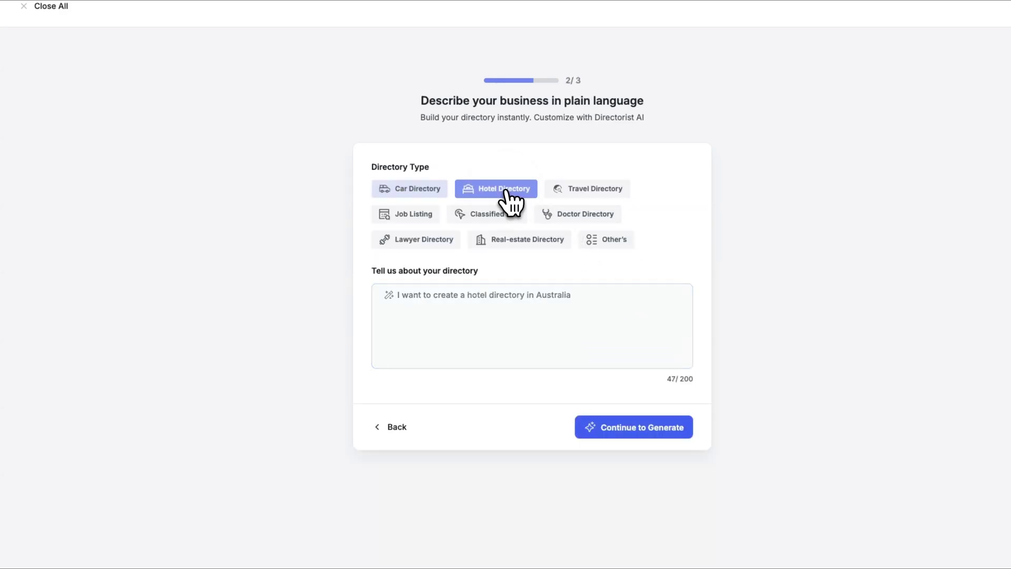
{"action": "left_click", "coordinate": [579, 194]}
{"action": "left_click", "coordinate": [511, 226]}
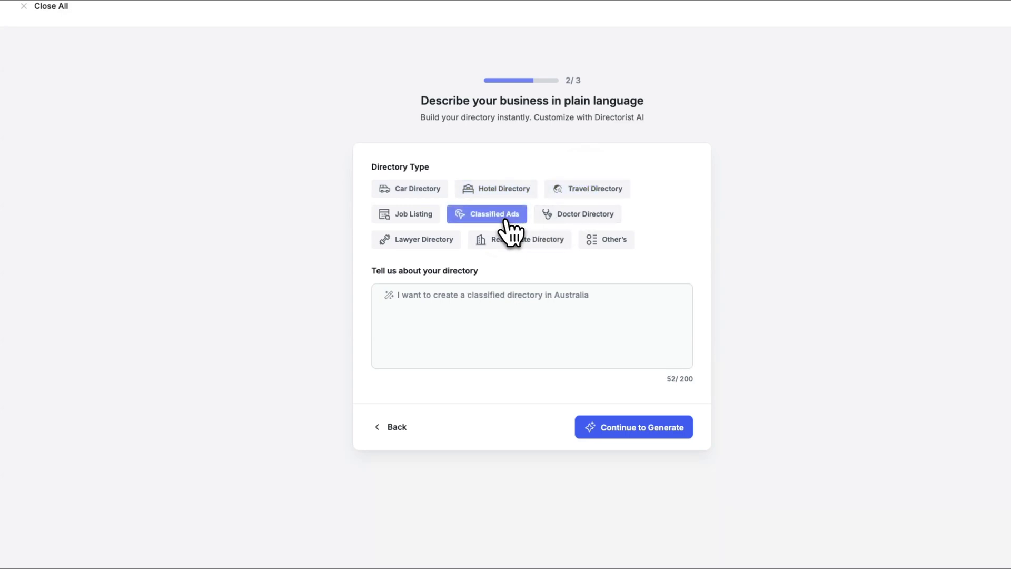
{"action": "left_click", "coordinate": [605, 241]}
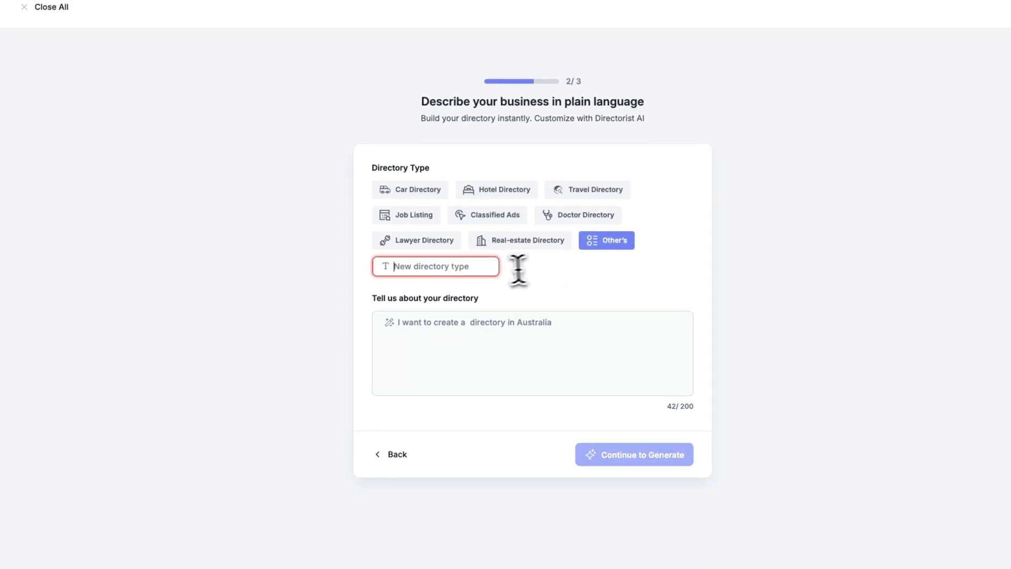
{"action": "left_click", "coordinate": [472, 271]}
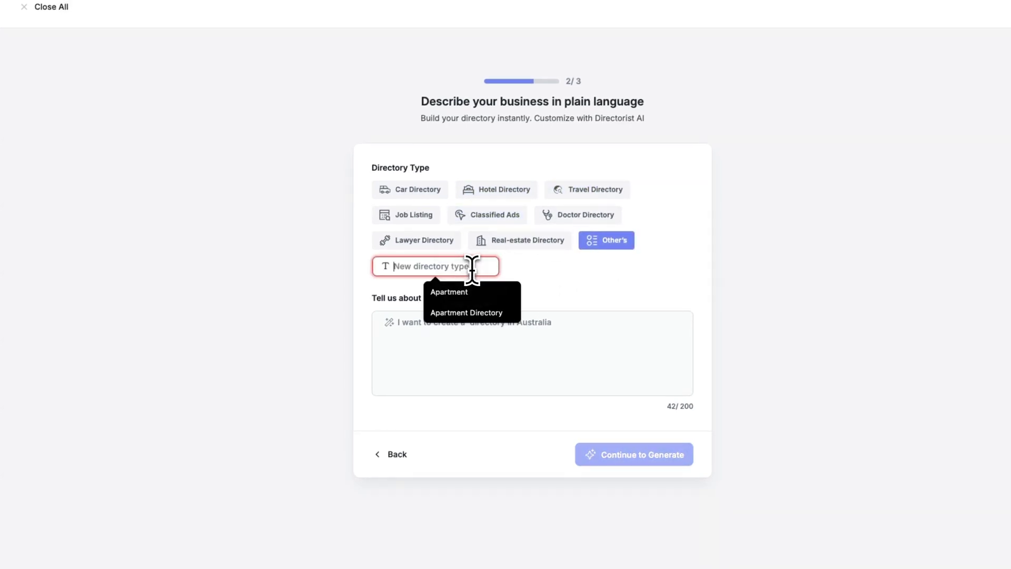
{"action": "left_click", "coordinate": [463, 295]}
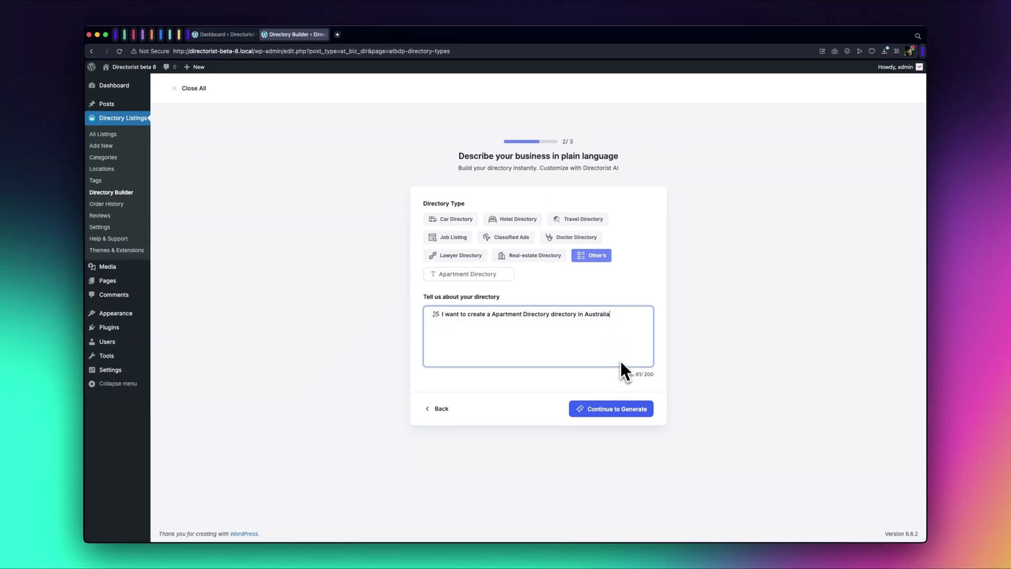
{"action": "left_click", "coordinate": [624, 419]}
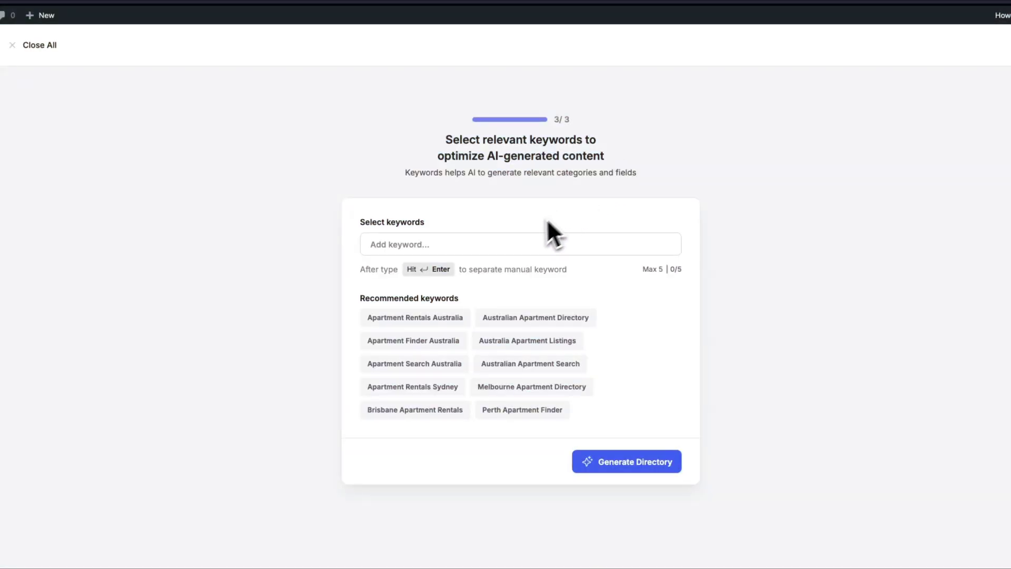
Select five keywords, including Apartment Rentals Australia and Melbourne Apartment Directory, then generate the directory.
{"action": "left_click", "coordinate": [415, 317]}
{"action": "left_click", "coordinate": [511, 345]}
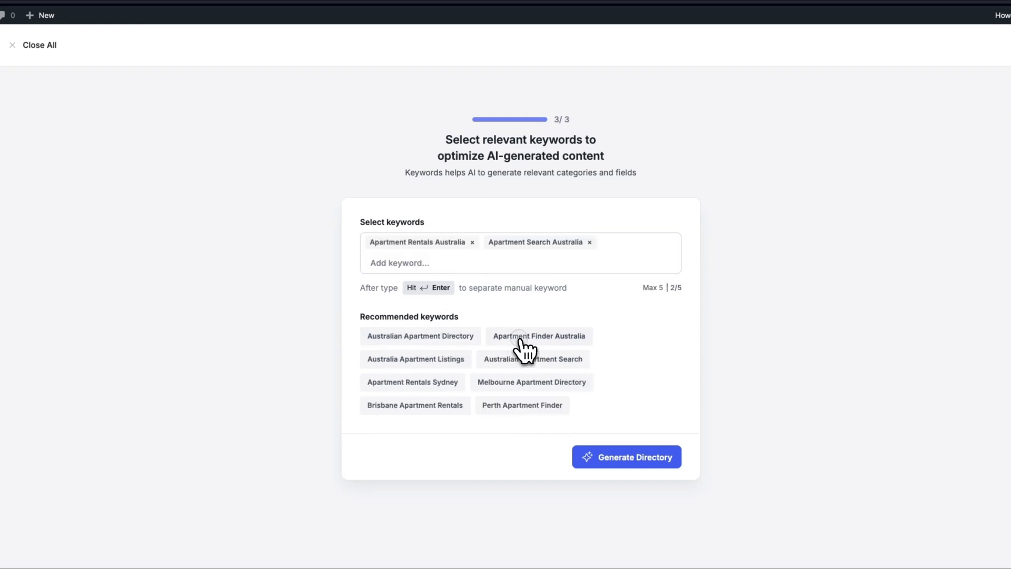
{"action": "left_click", "coordinate": [439, 362]}
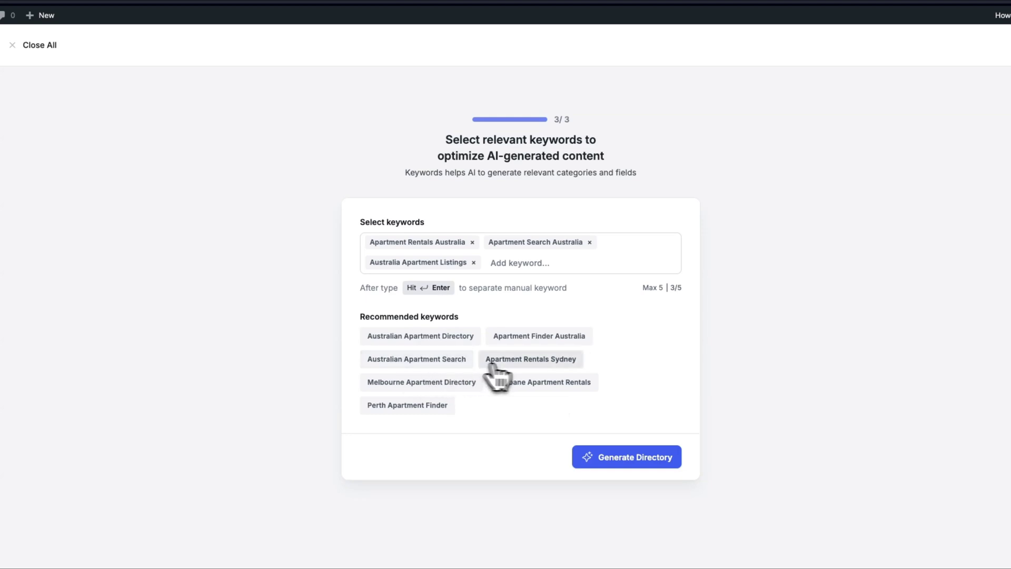
{"action": "left_click", "coordinate": [453, 383]}
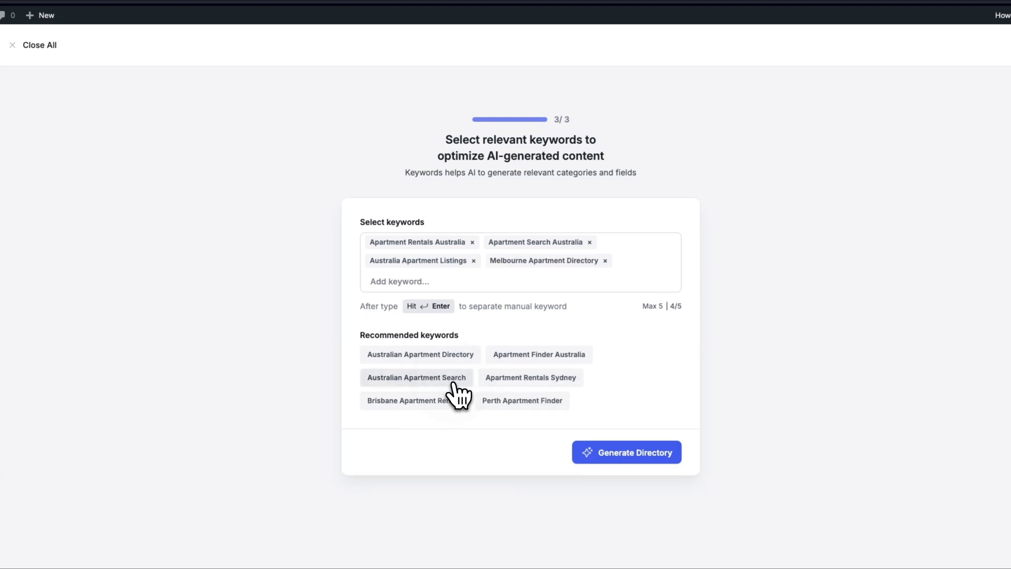
{"action": "left_click", "coordinate": [444, 361]}
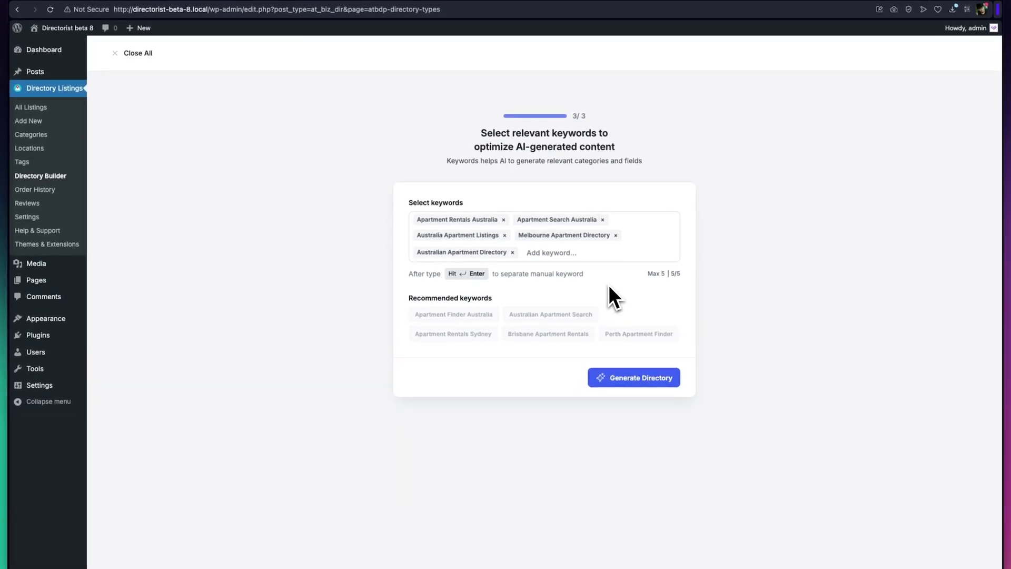
{"action": "left_click", "coordinate": [636, 391]}
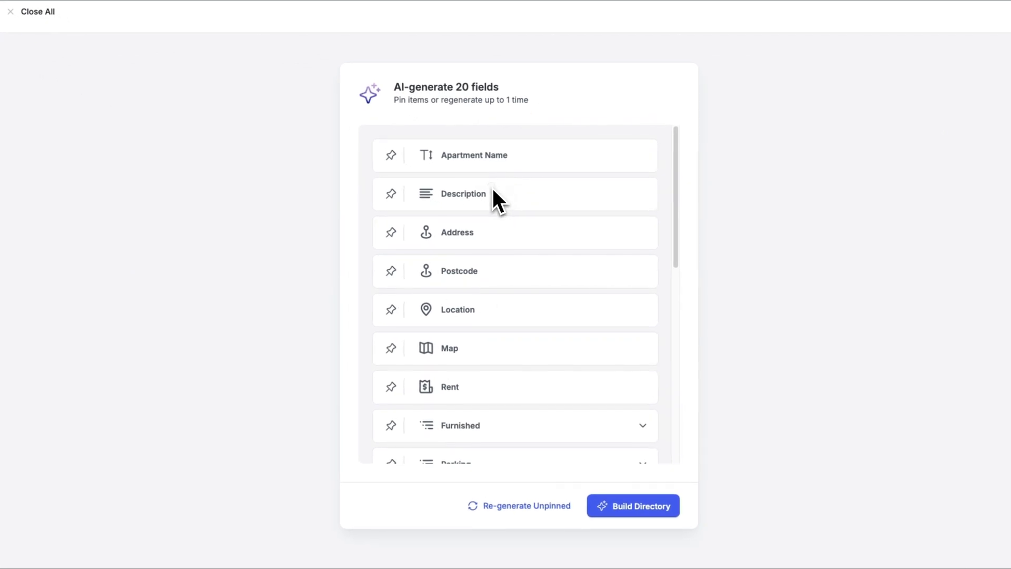
Pin the Address, Postcode, Location and Map fields and regenerate all unpinned fields.
{"action": "scroll", "coordinate": [489, 281], "scroll_direction": "down", "scroll_amount": 3}
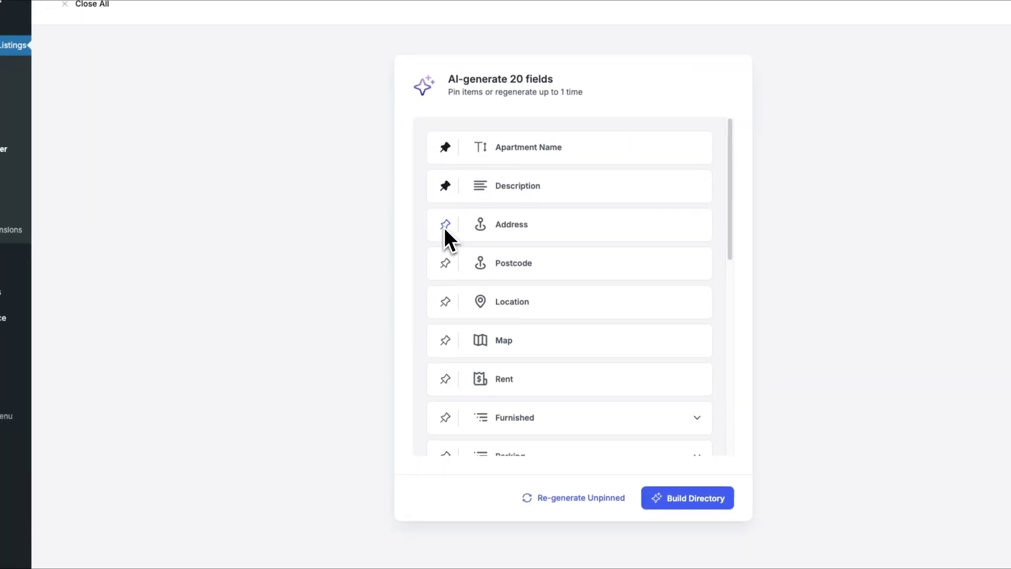
{"action": "left_click", "coordinate": [445, 224]}
{"action": "left_click", "coordinate": [445, 261]}
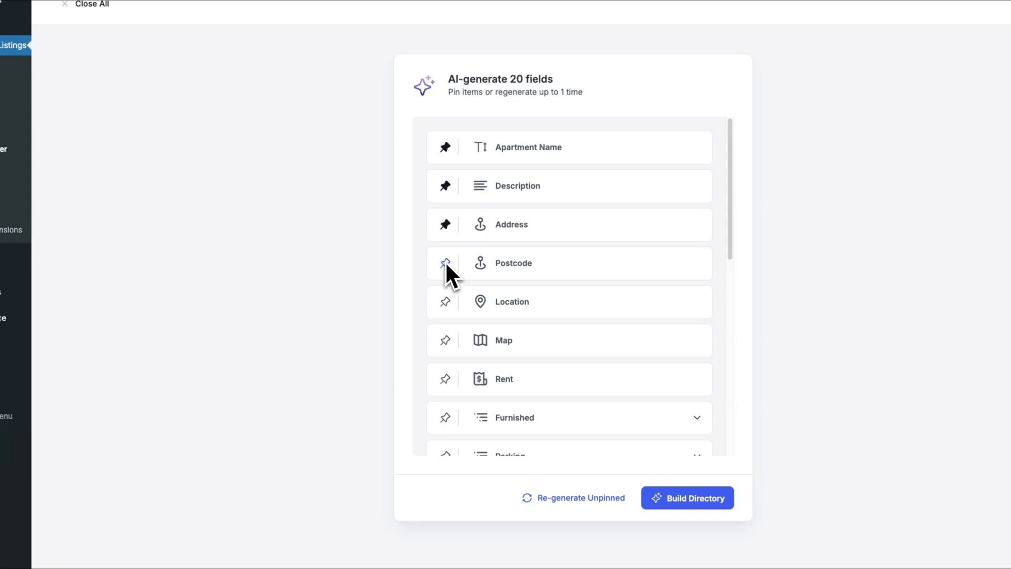
{"action": "left_click", "coordinate": [446, 302]}
{"action": "left_click", "coordinate": [445, 341]}
{"action": "scroll", "coordinate": [456, 405], "scroll_direction": "down", "scroll_amount": 10}
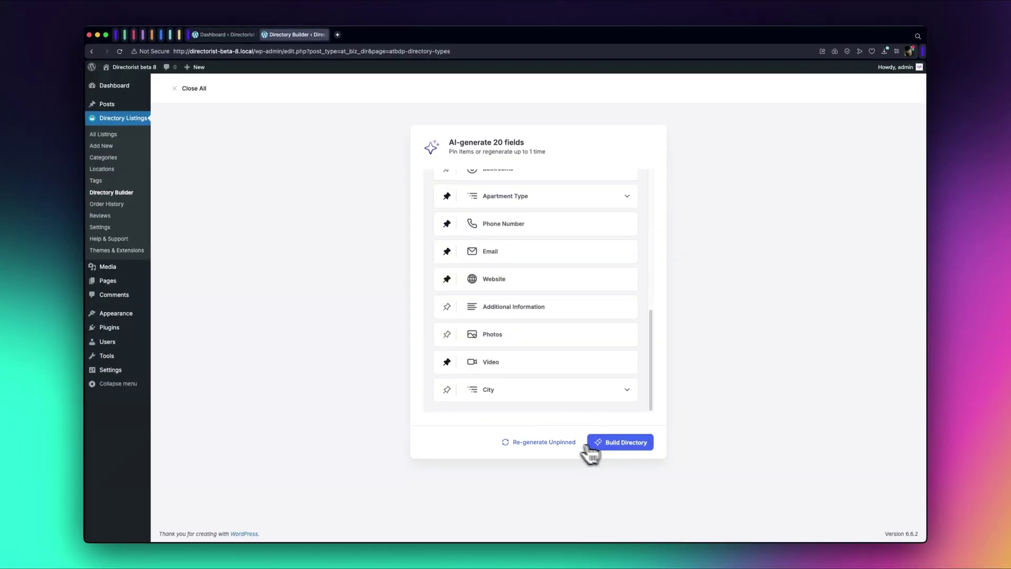
{"action": "left_click", "coordinate": [550, 445]}
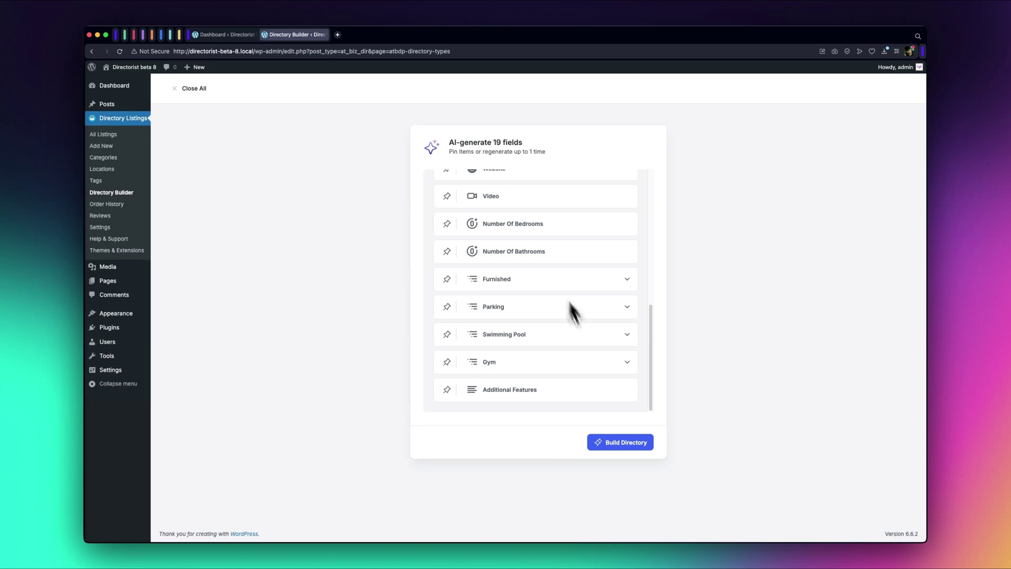
Build the Apartment Directory and review its Add Listing Form in the builder.
{"action": "left_click", "coordinate": [619, 445]}
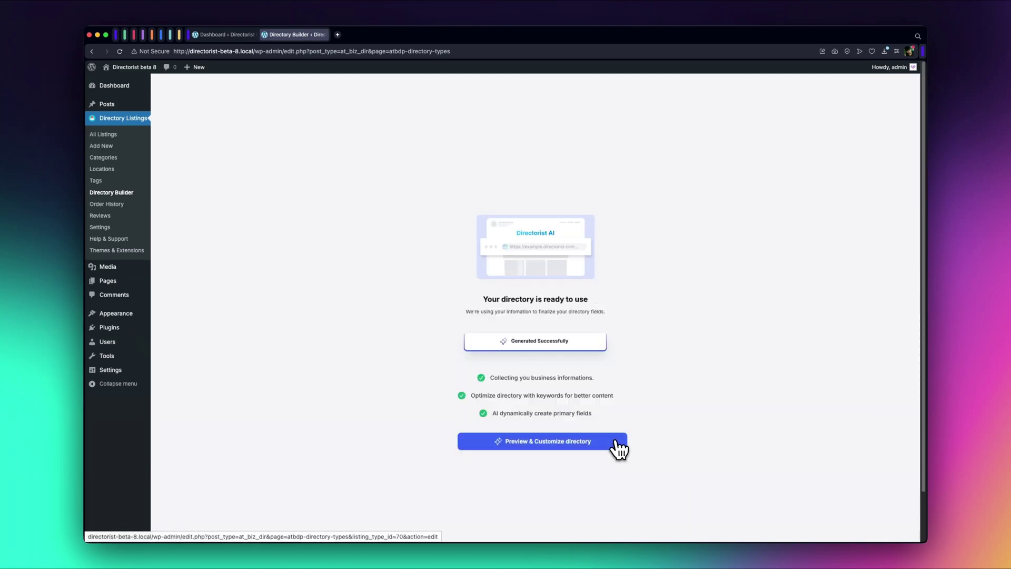
{"action": "left_click", "coordinate": [619, 446]}
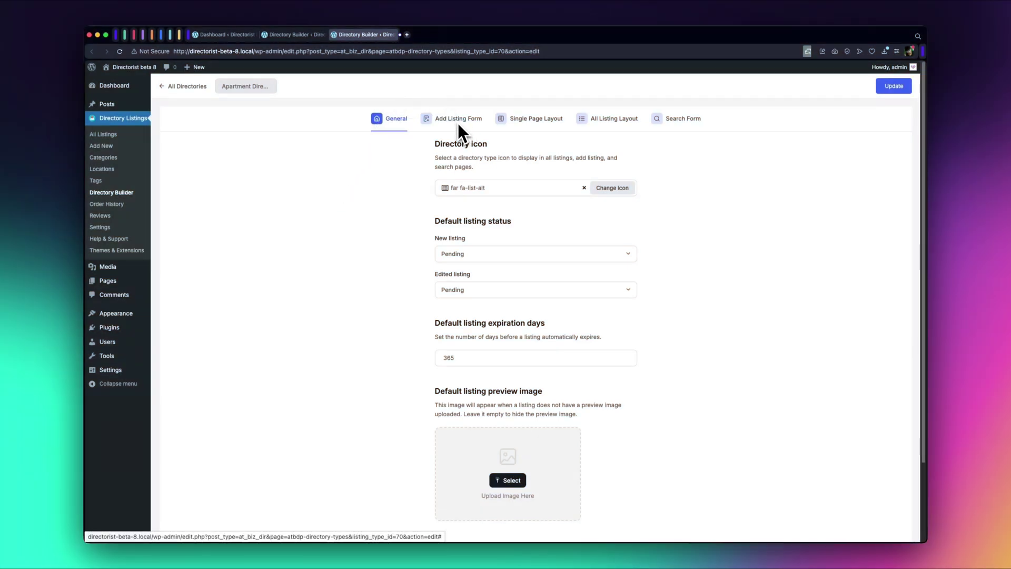
{"action": "left_click", "coordinate": [456, 120]}
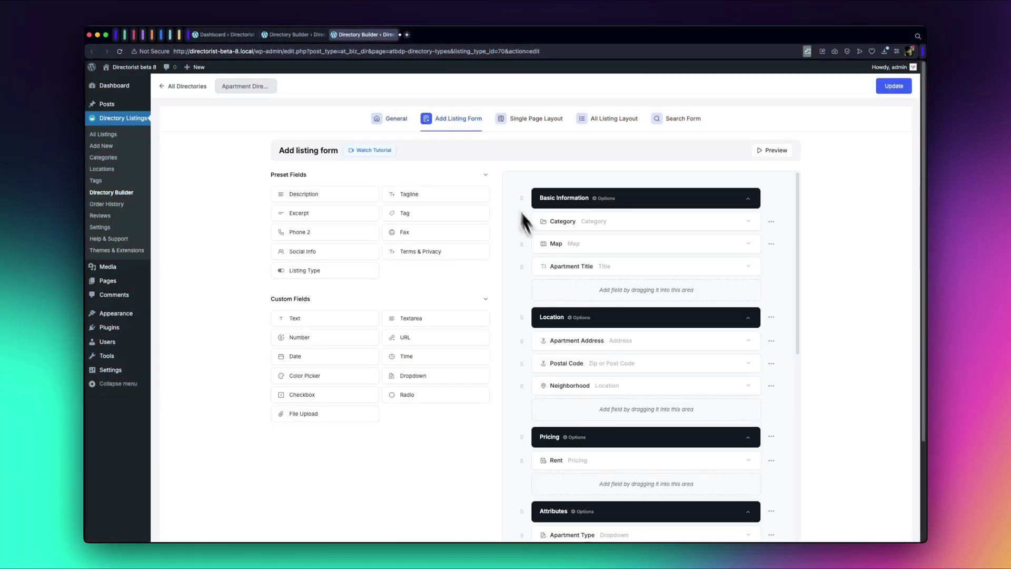
{"action": "scroll", "coordinate": [566, 337], "scroll_direction": "down", "scroll_amount": 10}
{"action": "scroll", "coordinate": [566, 337], "scroll_direction": "up", "scroll_amount": 8}
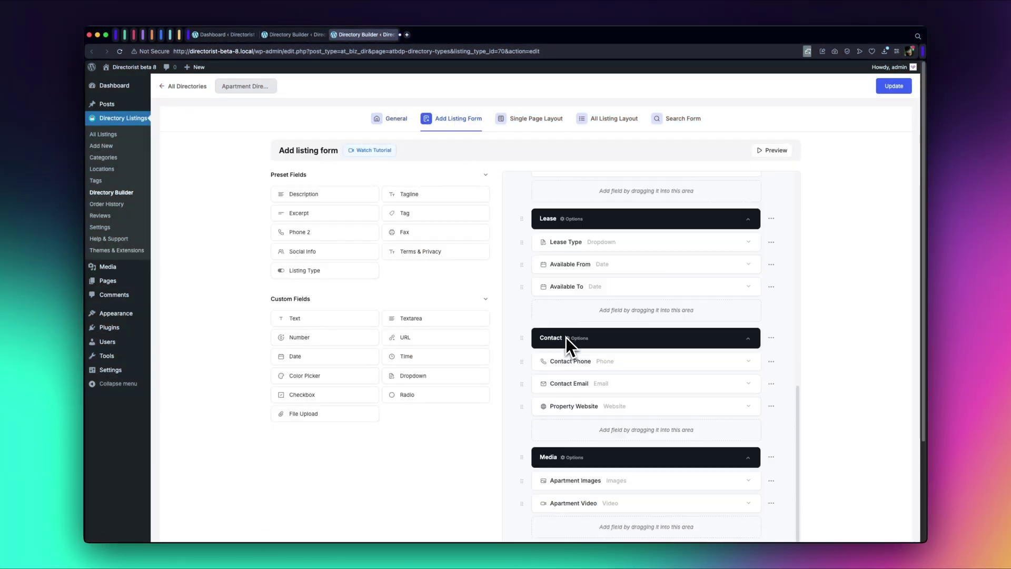
{"action": "scroll", "coordinate": [567, 341], "scroll_direction": "up", "scroll_amount": 3}
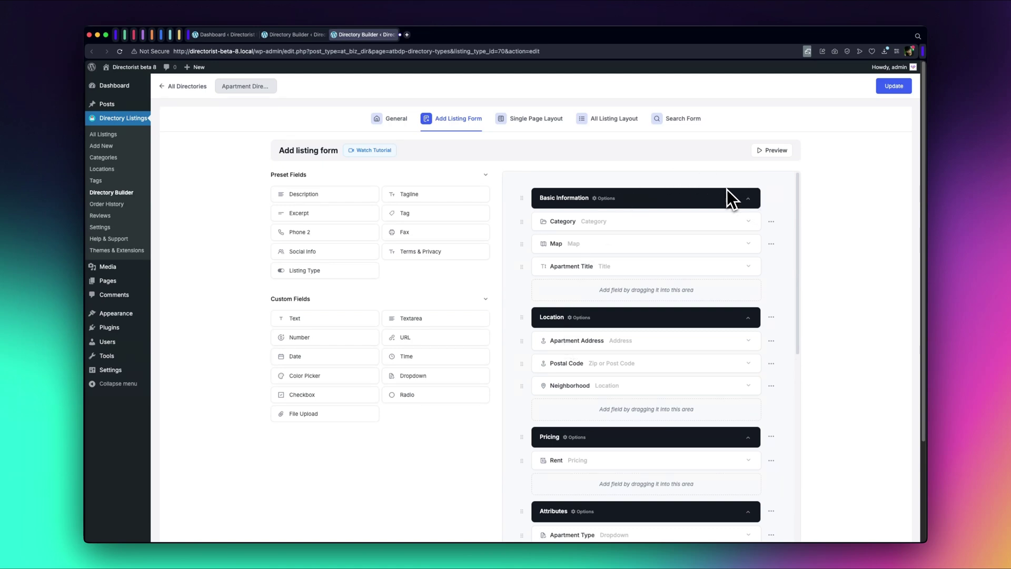
Check the Single Page Layout, All Listing Layout and Search Form, then save with Update.
{"action": "left_click", "coordinate": [534, 123]}
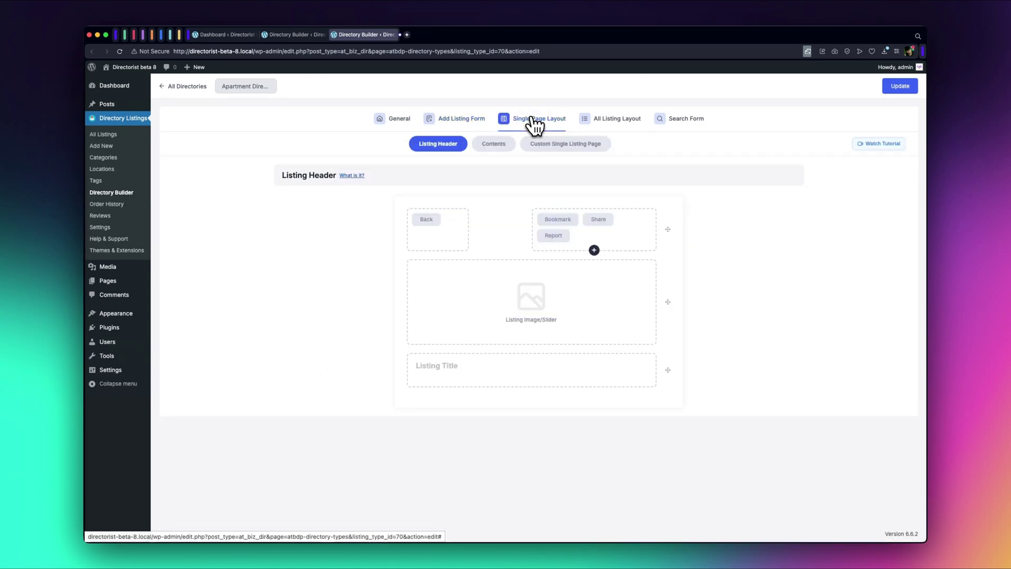
{"action": "left_click", "coordinate": [614, 120]}
{"action": "left_click", "coordinate": [681, 120]}
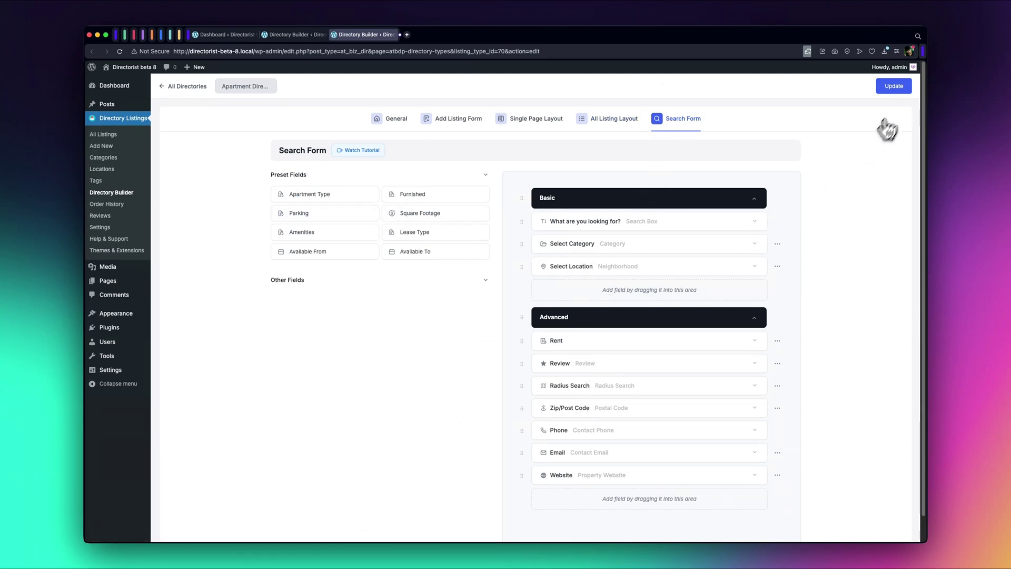
{"action": "left_click", "coordinate": [896, 87]}
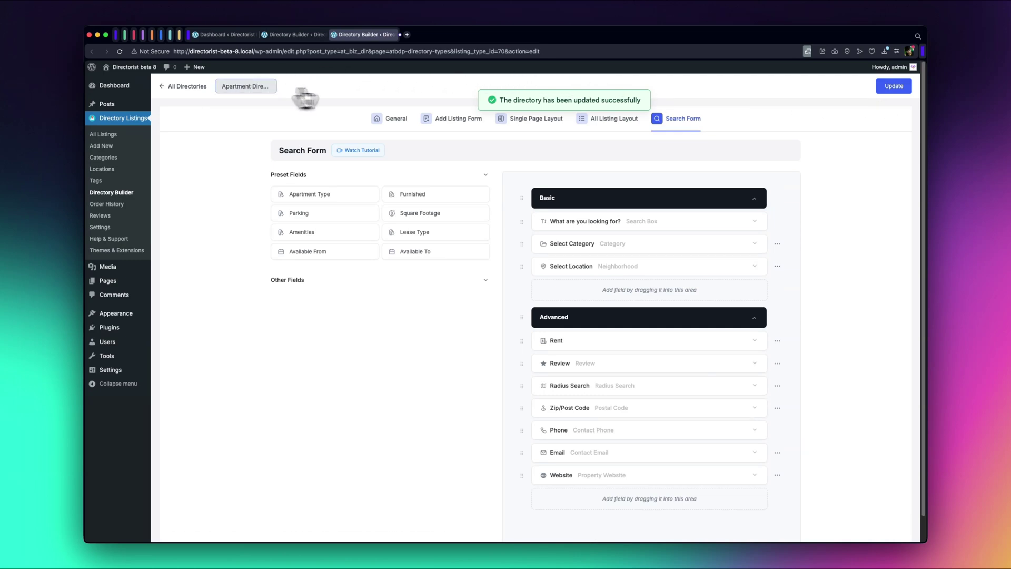
Scroll the Add Listing form from Basic Information down to Submit & Preview and back up.
{"action": "mouse_move", "coordinate": [150, 75]}
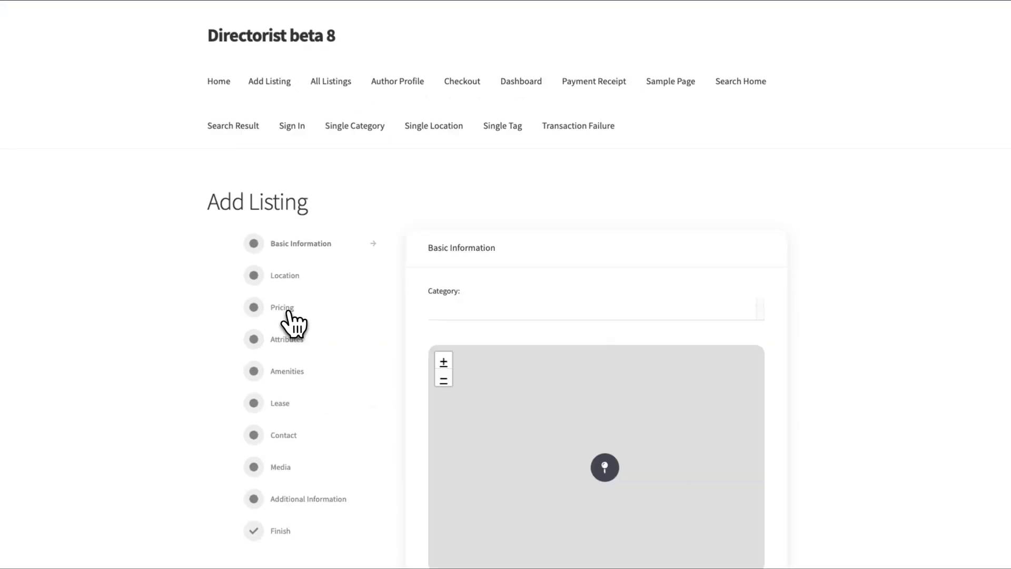
{"action": "scroll", "coordinate": [327, 402], "scroll_direction": "down", "scroll_amount": 2}
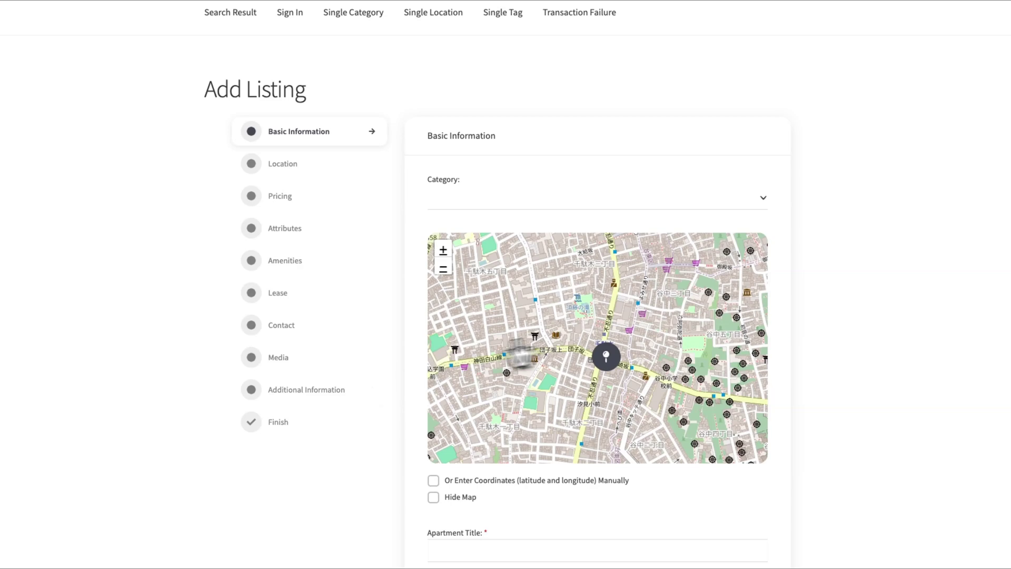
{"action": "scroll", "coordinate": [598, 343], "scroll_direction": "down", "scroll_amount": 3}
{"action": "scroll", "coordinate": [700, 176], "scroll_direction": "down", "scroll_amount": 2}
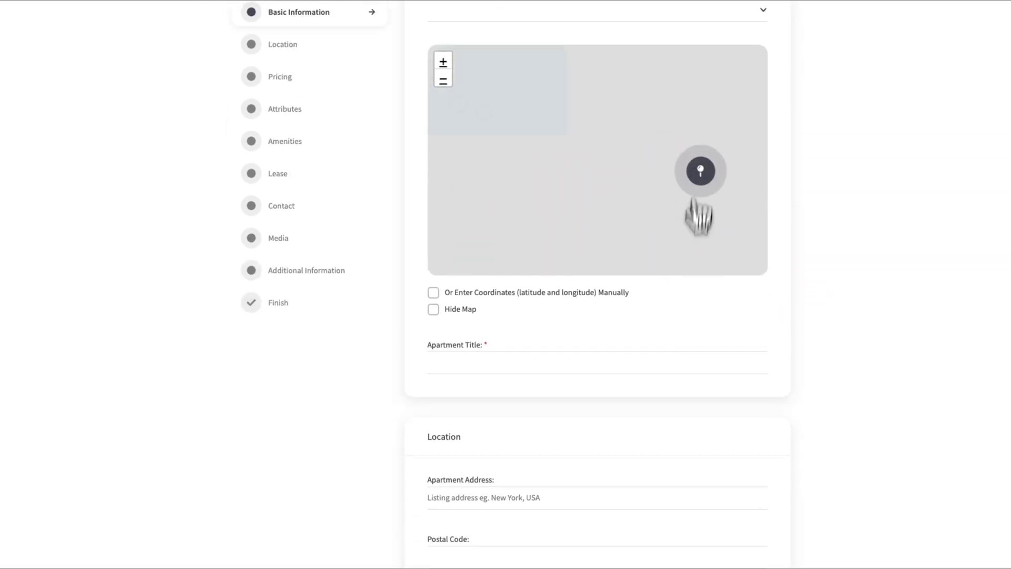
{"action": "scroll", "coordinate": [674, 409], "scroll_direction": "down", "scroll_amount": 17}
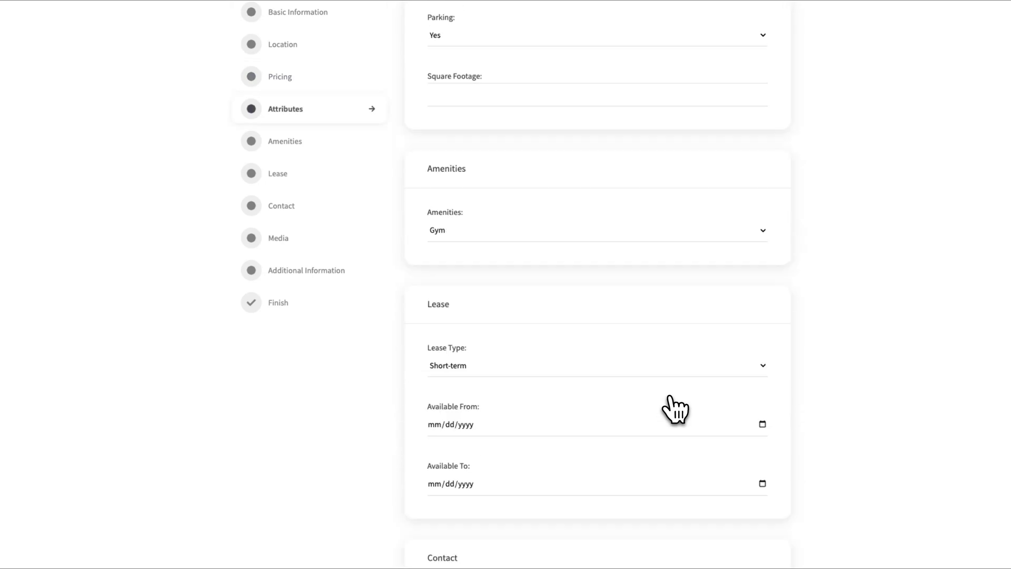
{"action": "scroll", "coordinate": [676, 409], "scroll_direction": "down", "scroll_amount": 20}
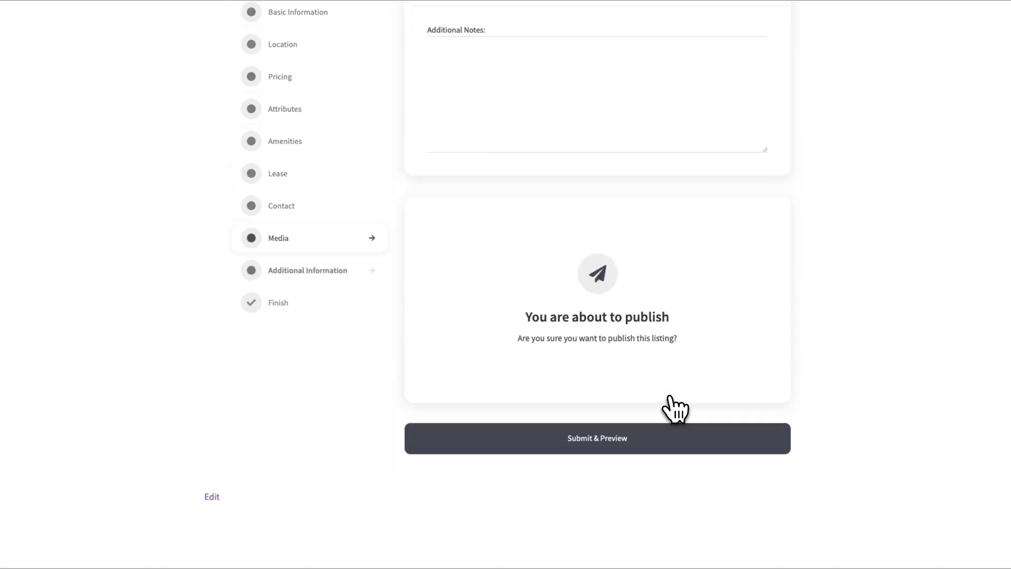
{"action": "scroll", "coordinate": [674, 409], "scroll_direction": "up", "scroll_amount": 20}
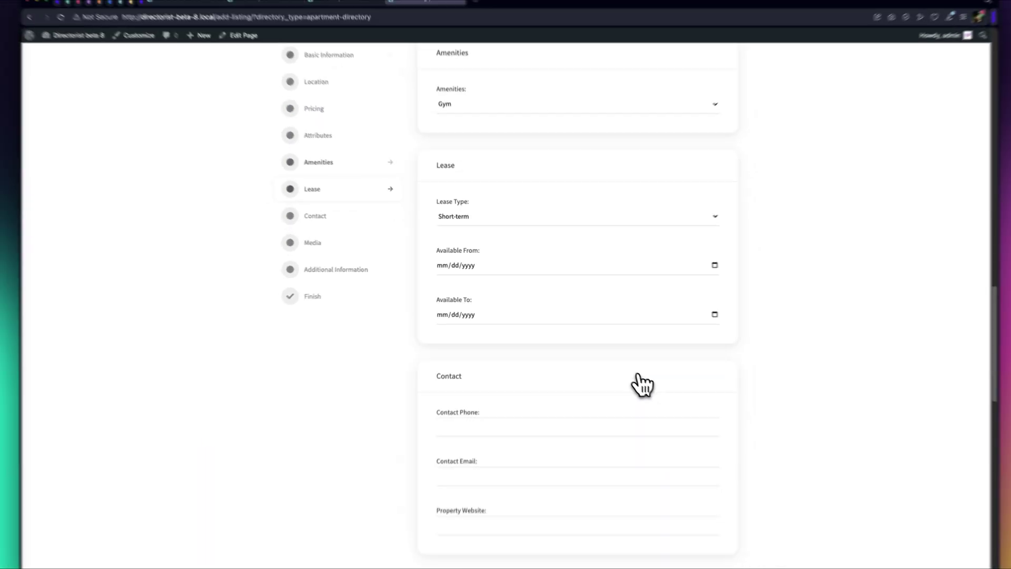
{"action": "scroll", "coordinate": [642, 385], "scroll_direction": "up", "scroll_amount": 15}
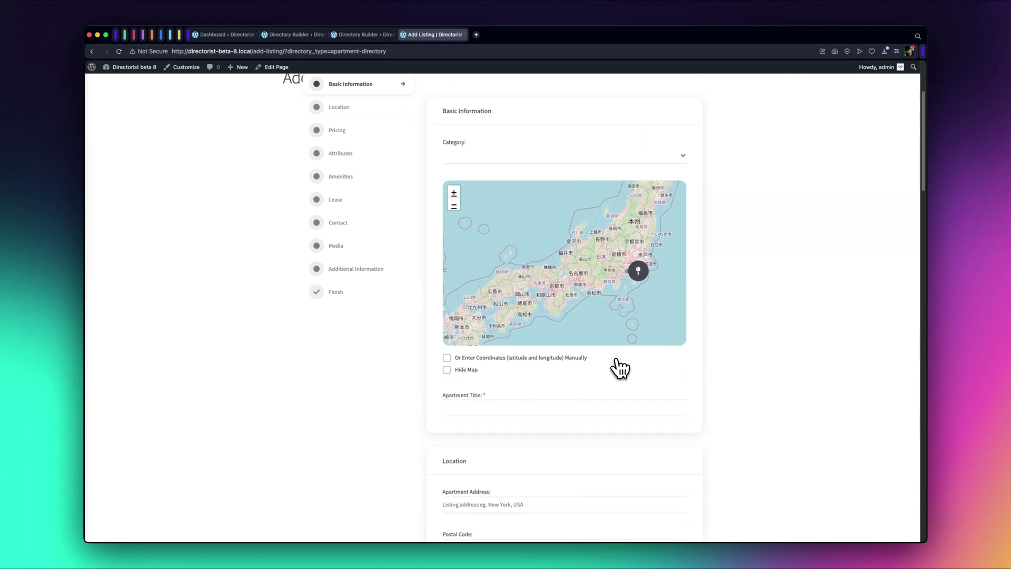
{"action": "scroll", "coordinate": [620, 369], "scroll_direction": "up", "scroll_amount": 2}
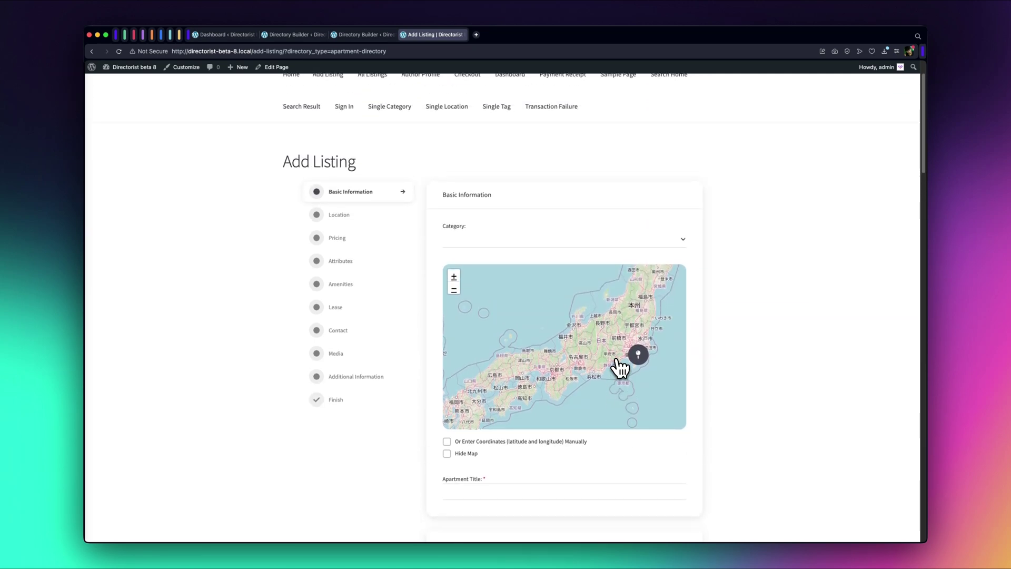